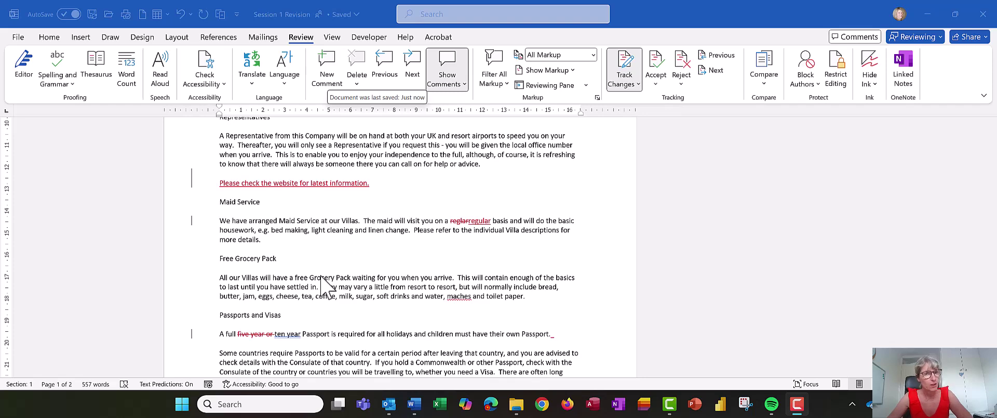
- Look through the document's tracked changes and the comment attached to the Revision and Practice heading
{"action": "left_click", "coordinate": [310, 258]}
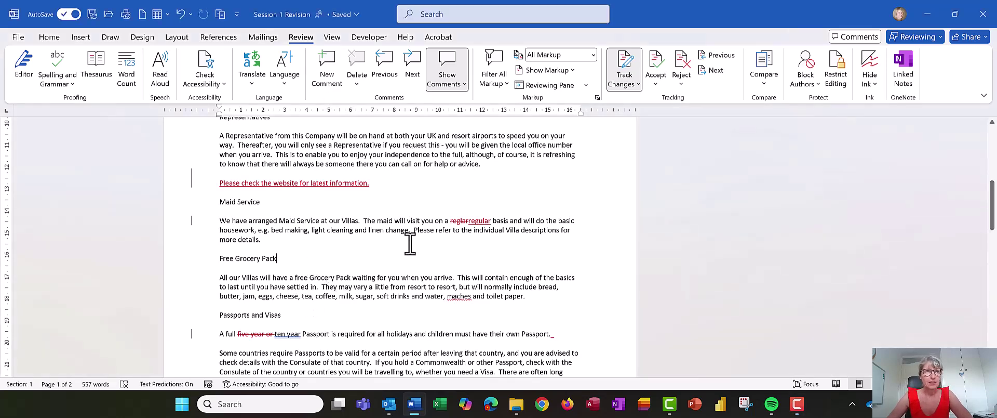
{"action": "scroll", "coordinate": [410, 244], "scroll_direction": "up", "scroll_amount": 8}
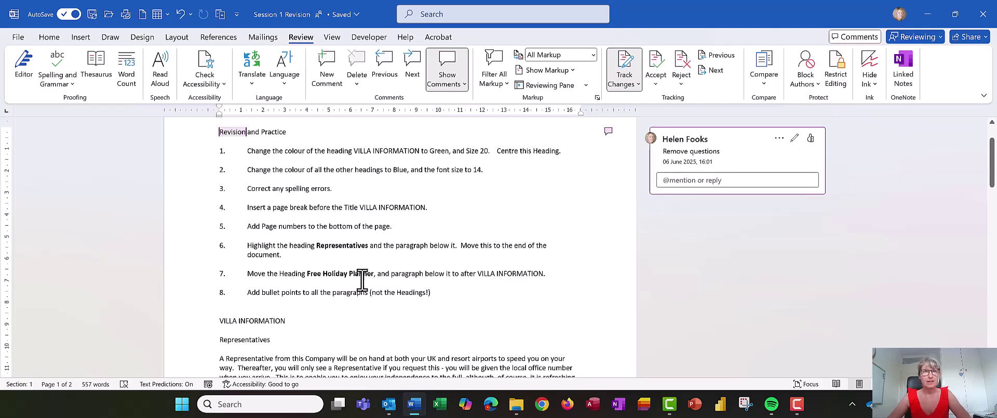
{"action": "scroll", "coordinate": [230, 311], "scroll_direction": "down", "scroll_amount": 1}
{"action": "scroll", "coordinate": [280, 244], "scroll_direction": "down", "scroll_amount": 5}
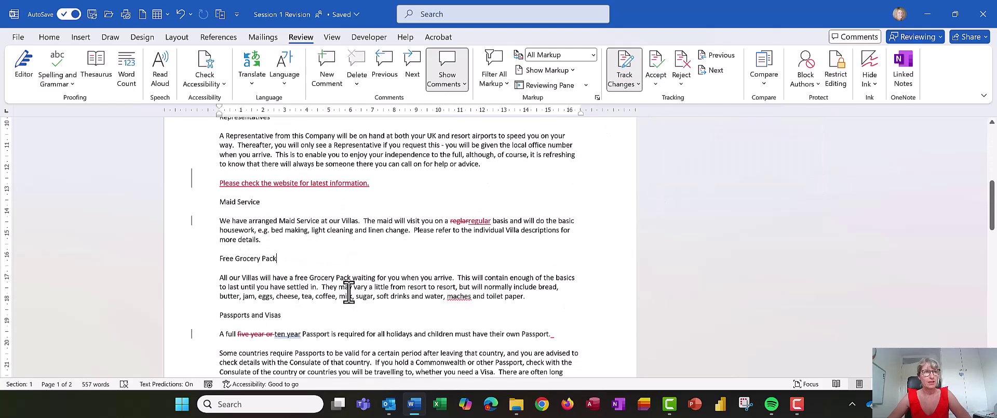
{"action": "scroll", "coordinate": [348, 291], "scroll_direction": "up", "scroll_amount": 3}
{"action": "scroll", "coordinate": [349, 291], "scroll_direction": "up", "scroll_amount": 3}
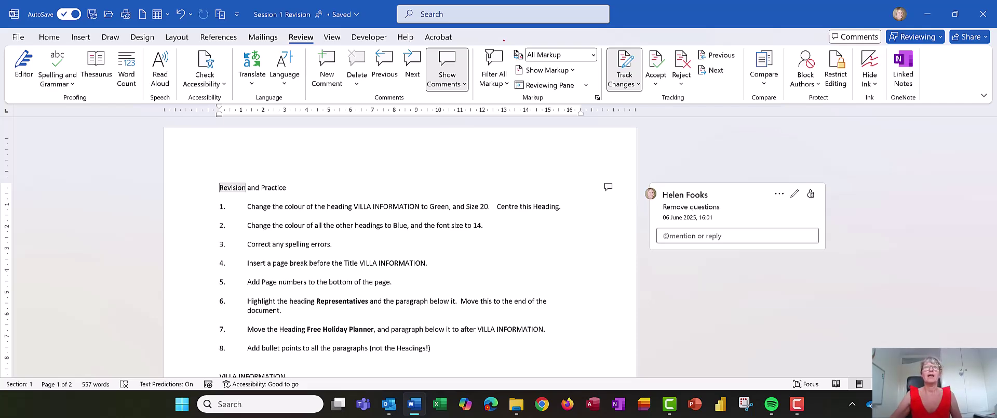
- Display the document with No Markup to preview it without tracked changes and comments
{"action": "left_click_drag", "start_coordinate": [501, 39], "coordinate": [617, 74]}
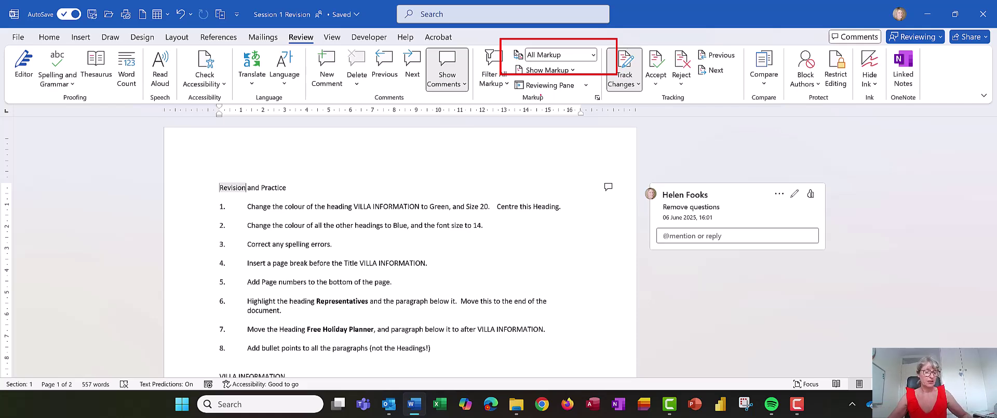
{"action": "key", "text": "Escape"}
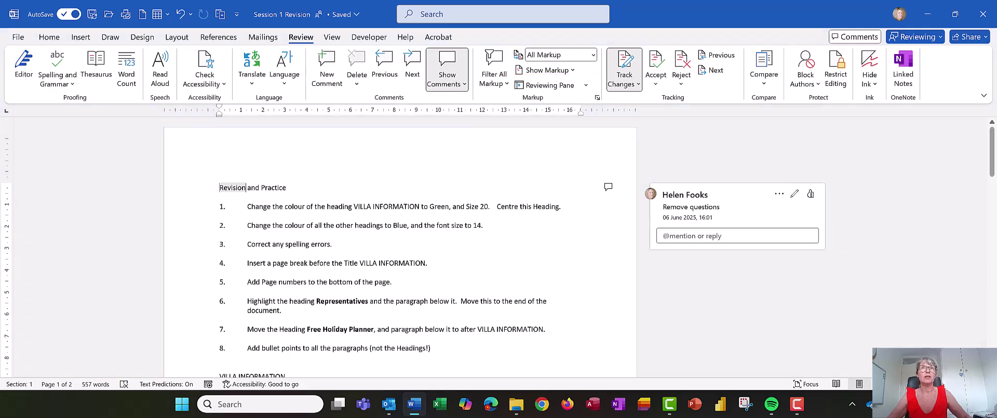
{"action": "left_click", "coordinate": [593, 55]}
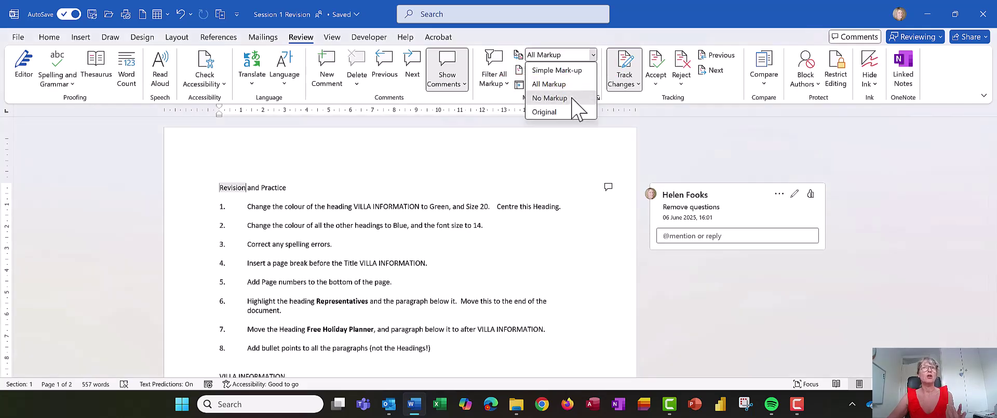
{"action": "left_click", "coordinate": [549, 98]}
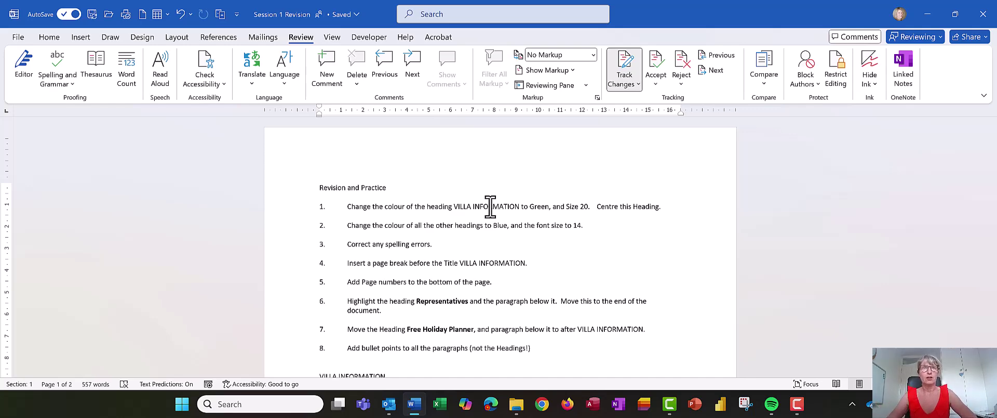
{"action": "scroll", "coordinate": [490, 206], "scroll_direction": "down", "scroll_amount": 1}
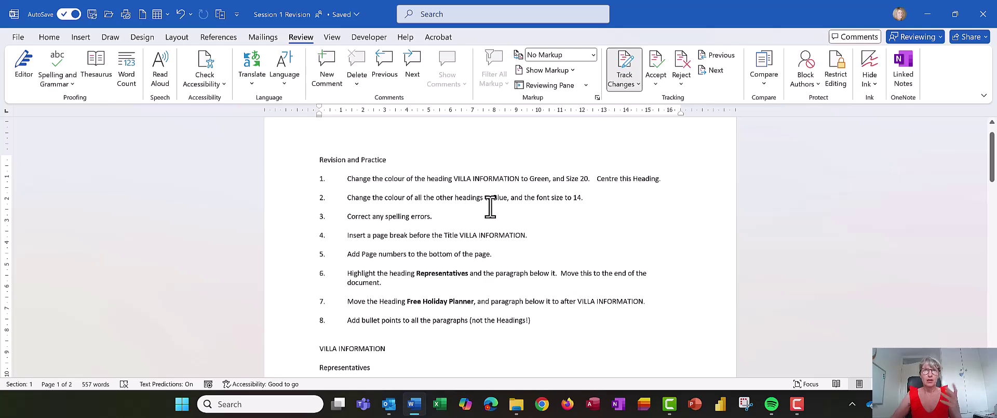
- Set the review display back to All Markup and look over the tracked changes in the villa information
{"action": "left_click", "coordinate": [593, 54]}
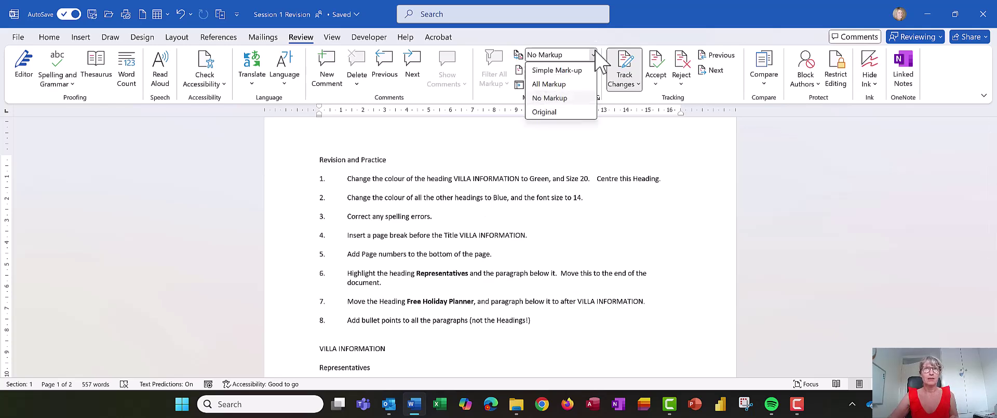
{"action": "left_click", "coordinate": [580, 83]}
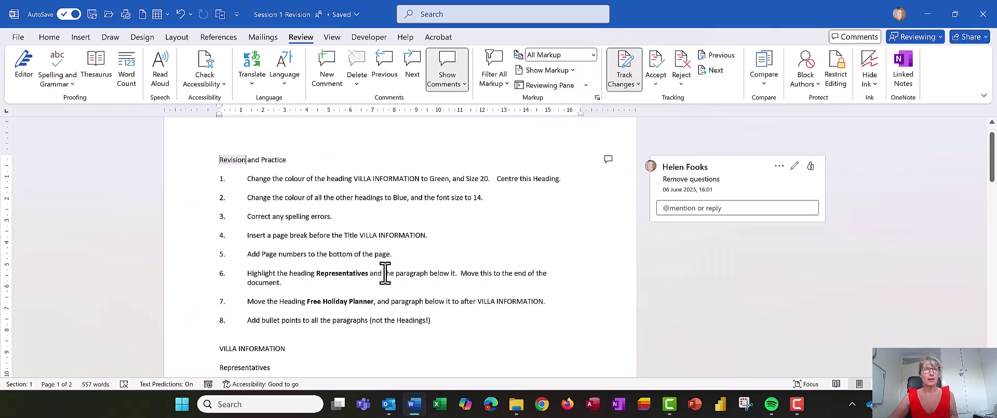
{"action": "scroll", "coordinate": [385, 272], "scroll_direction": "down", "scroll_amount": 2}
{"action": "scroll", "coordinate": [385, 273], "scroll_direction": "down", "scroll_amount": 6}
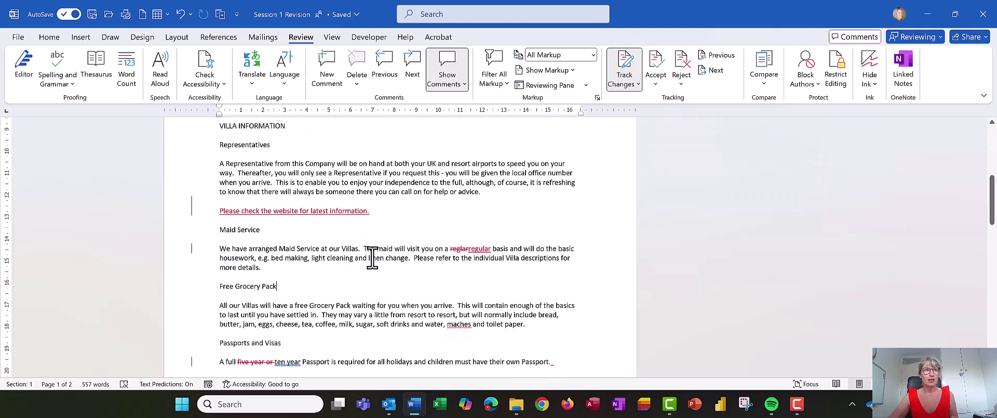
{"action": "scroll", "coordinate": [395, 244], "scroll_direction": "up", "scroll_amount": 8}
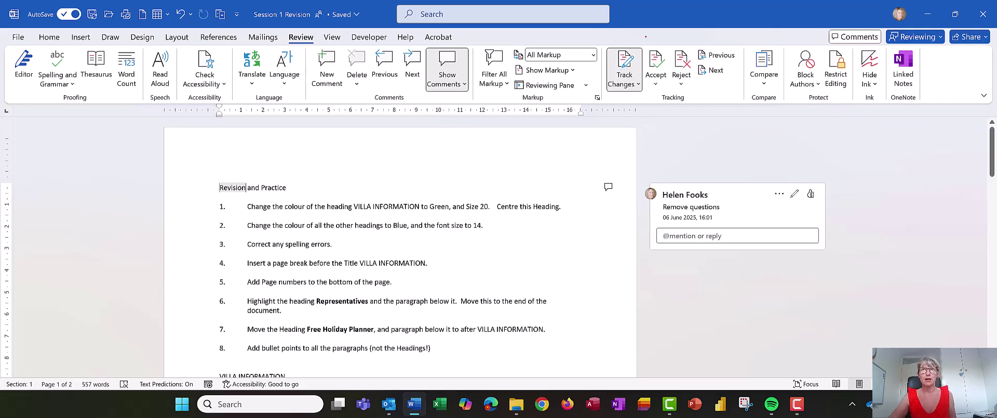
{"action": "left_click_drag", "start_coordinate": [646, 36], "coordinate": [700, 115]}
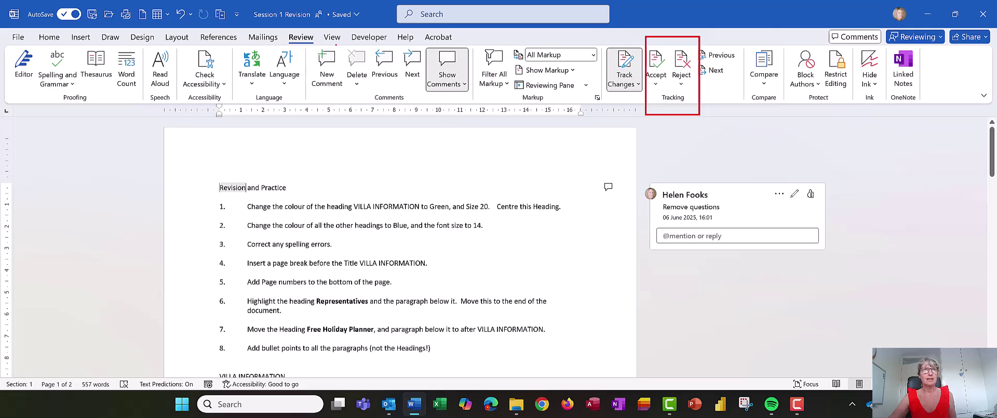
{"action": "left_click_drag", "start_coordinate": [337, 40], "coordinate": [382, 96]}
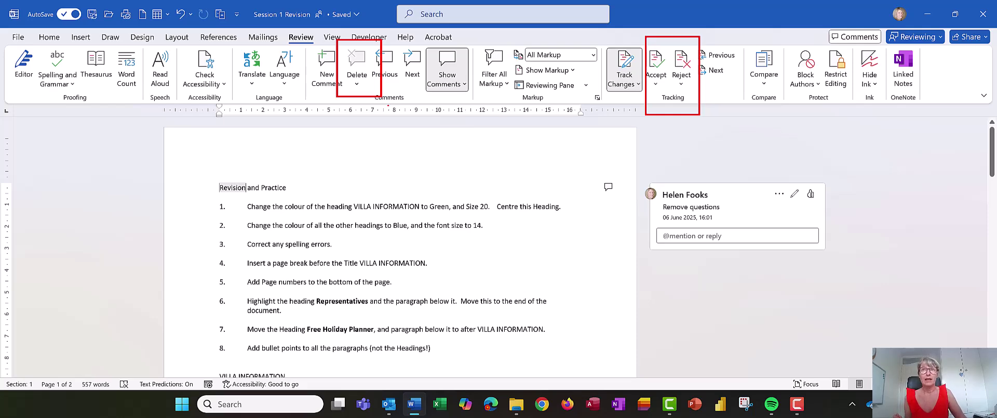
{"action": "key", "text": "Escape"}
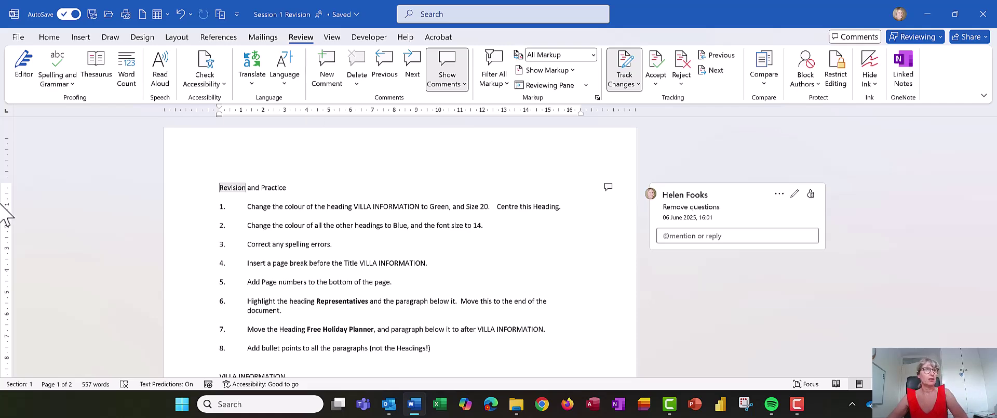
- Run the Document Inspector with the preselected content types, including Comments, Revisions, and Versions
{"action": "left_click", "coordinate": [21, 37]}
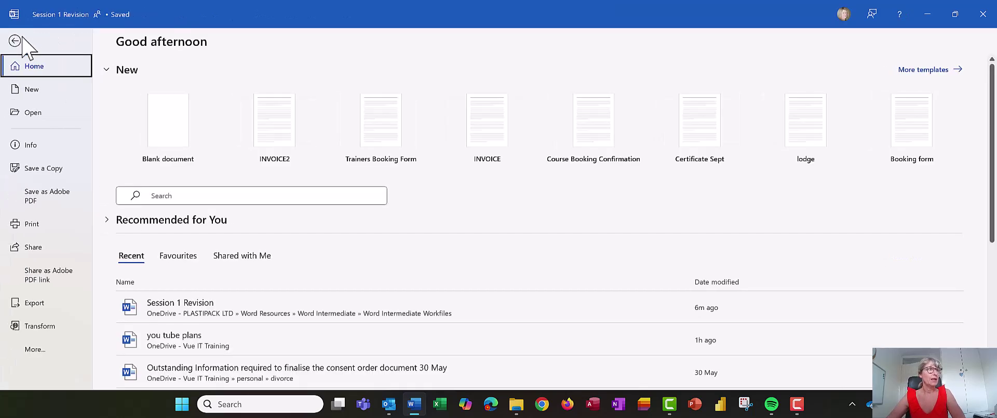
{"action": "left_click", "coordinate": [33, 146]}
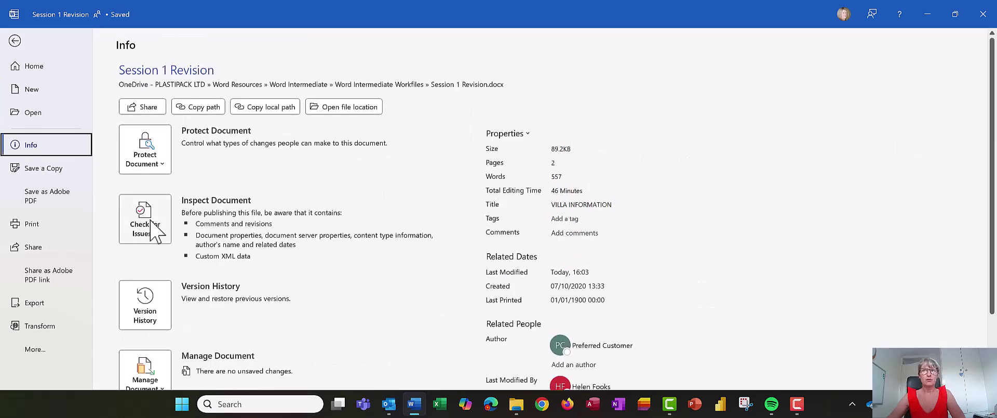
{"action": "left_click", "coordinate": [153, 229]}
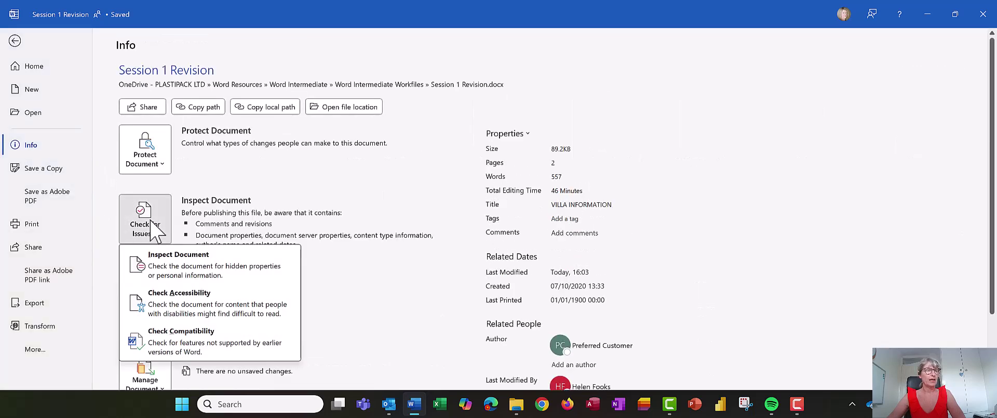
{"action": "left_click", "coordinate": [202, 273]}
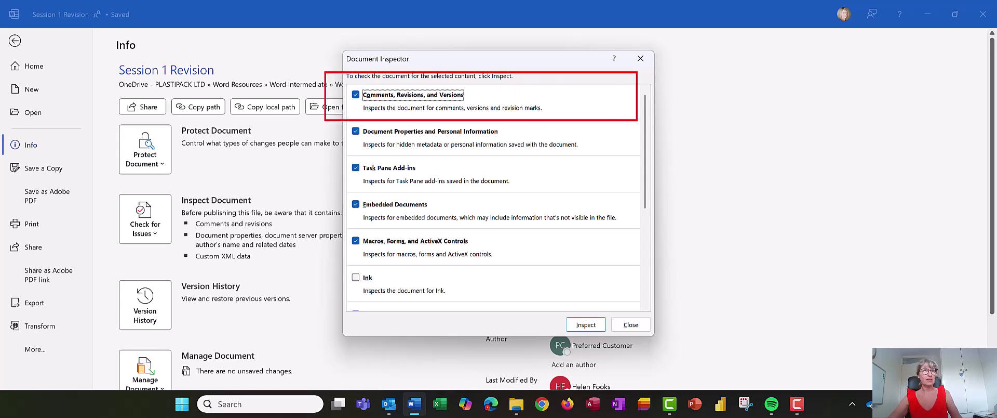
{"action": "mouse_move", "coordinate": [649, 151]}
{"action": "left_mouse_down"}
{"action": "mouse_move", "coordinate": [643, 252]}
{"action": "mouse_move", "coordinate": [652, 198]}
{"action": "left_mouse_up"}
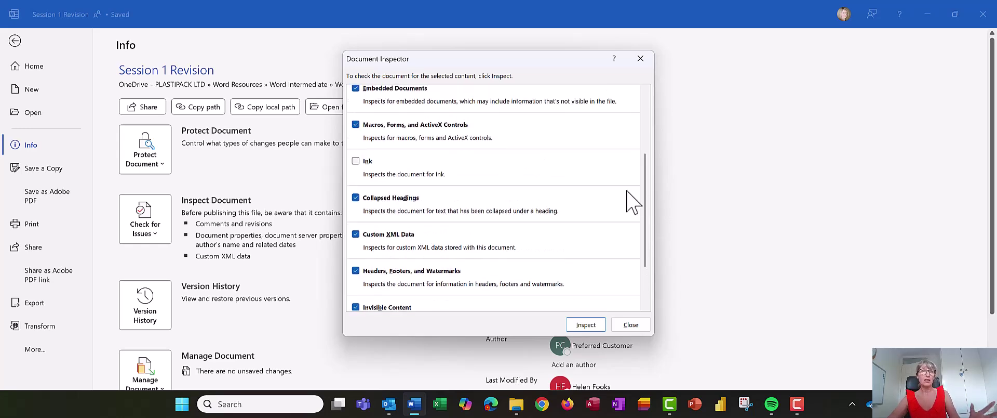
{"action": "left_click", "coordinate": [586, 323]}
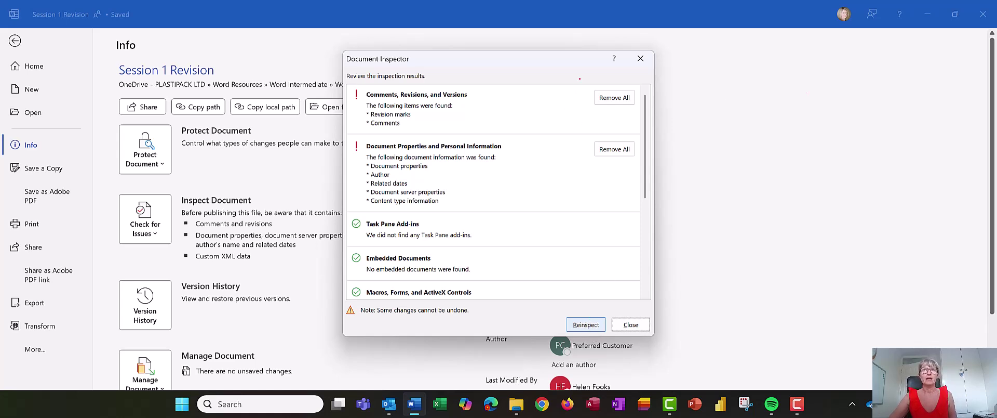
- Remove all comments, revisions and versions plus document properties and personal information, and return to the document
{"action": "left_click_drag", "start_coordinate": [579, 79], "coordinate": [643, 120]}
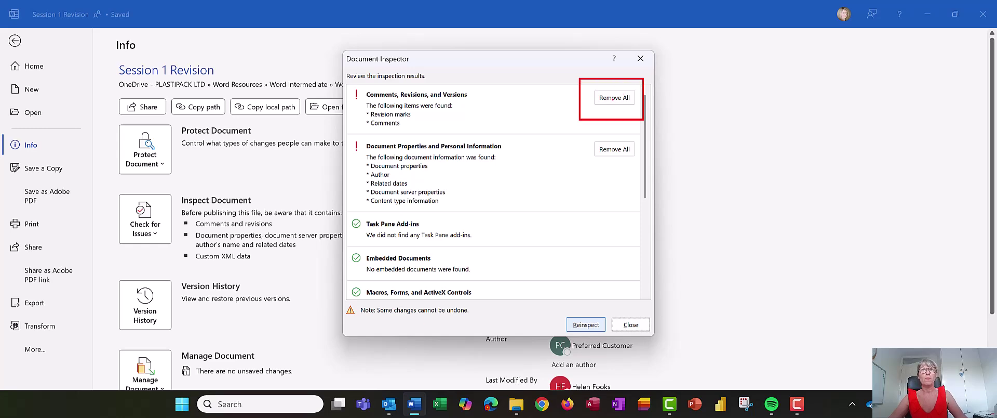
{"action": "left_click", "coordinate": [614, 98]}
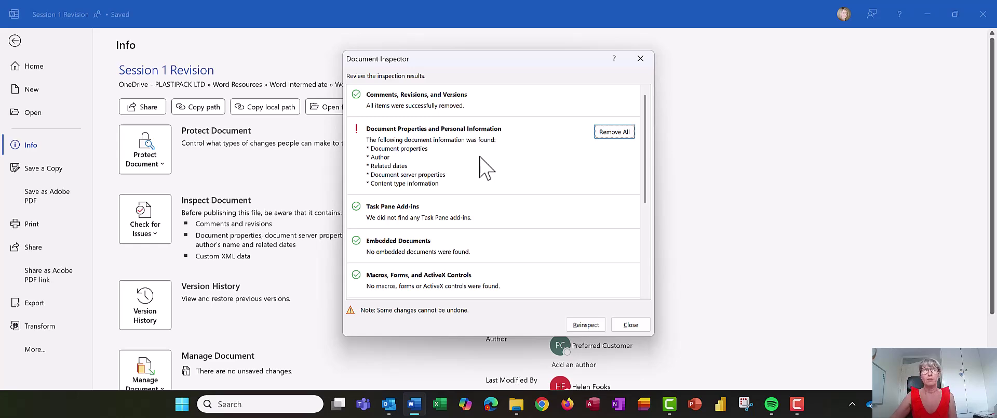
{"action": "left_click", "coordinate": [623, 134]}
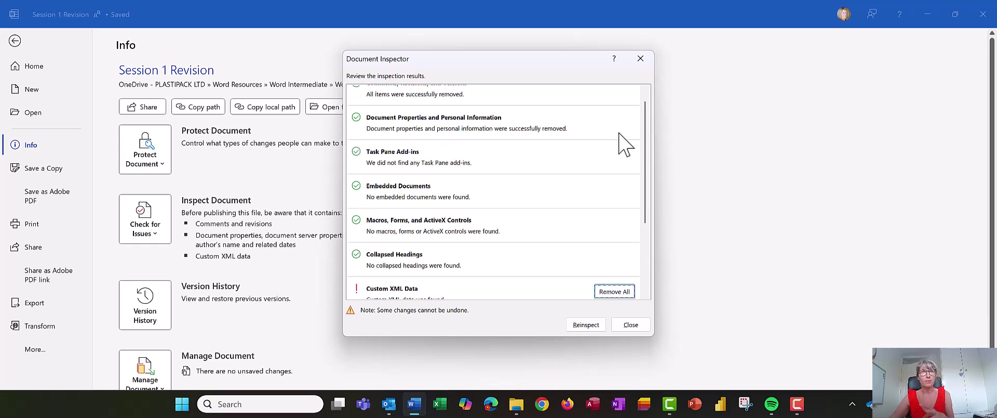
{"action": "left_click", "coordinate": [585, 324]}
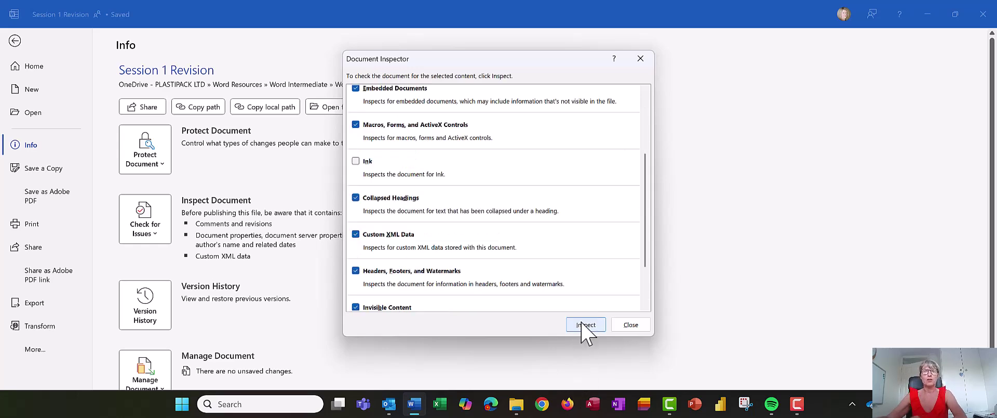
{"action": "left_click", "coordinate": [630, 324]}
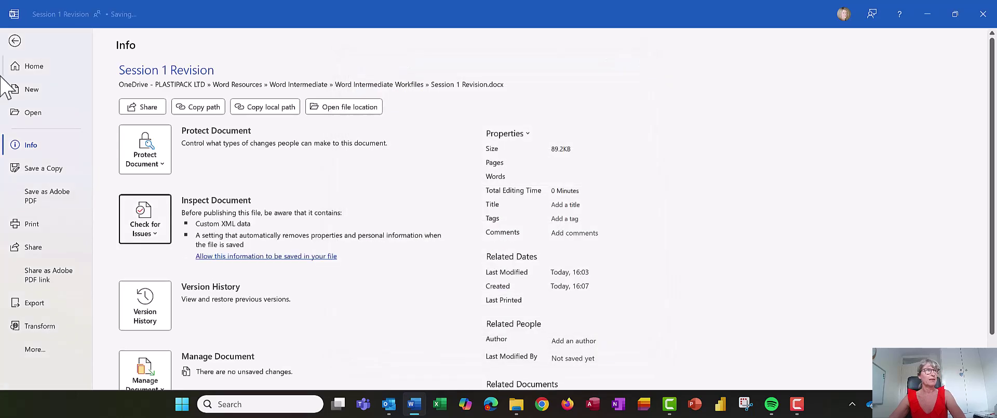
{"action": "left_click", "coordinate": [15, 41]}
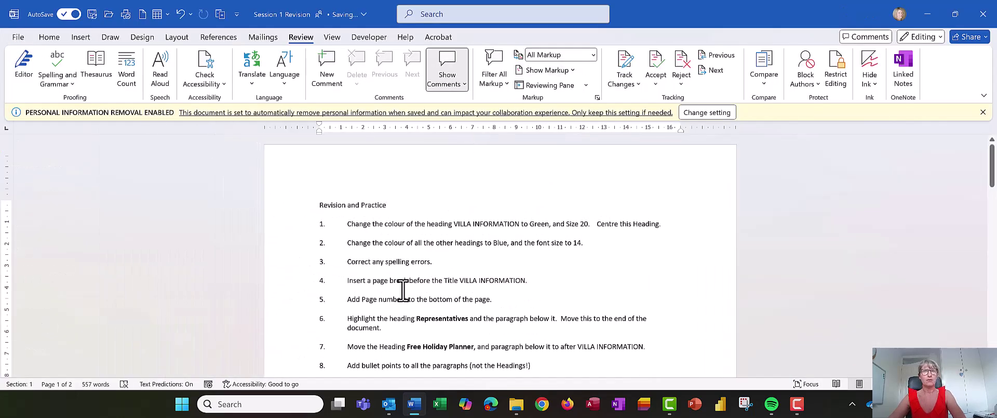
- Check the cleaned document for leftover tracked changes and comments, including the sentence about checking the website
{"action": "scroll", "coordinate": [386, 267], "scroll_direction": "down", "scroll_amount": 2}
{"action": "scroll", "coordinate": [386, 266], "scroll_direction": "down", "scroll_amount": 6}
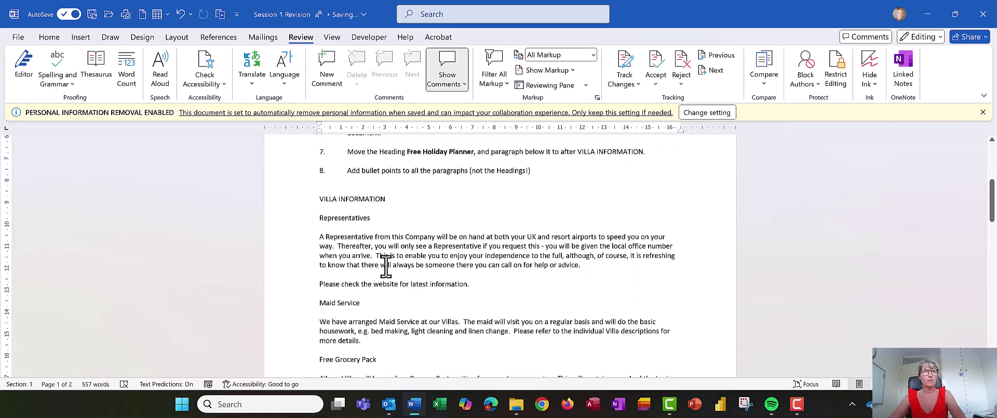
{"action": "scroll", "coordinate": [417, 280], "scroll_direction": "down", "scroll_amount": 2}
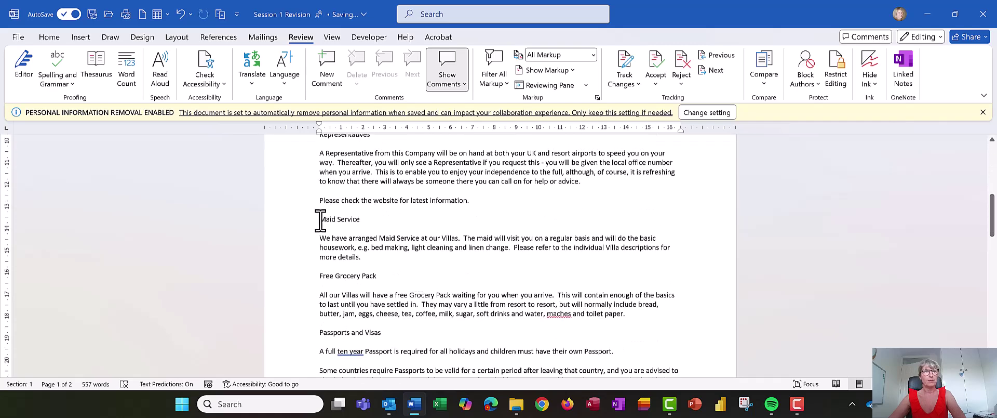
{"action": "left_click", "coordinate": [292, 202]}
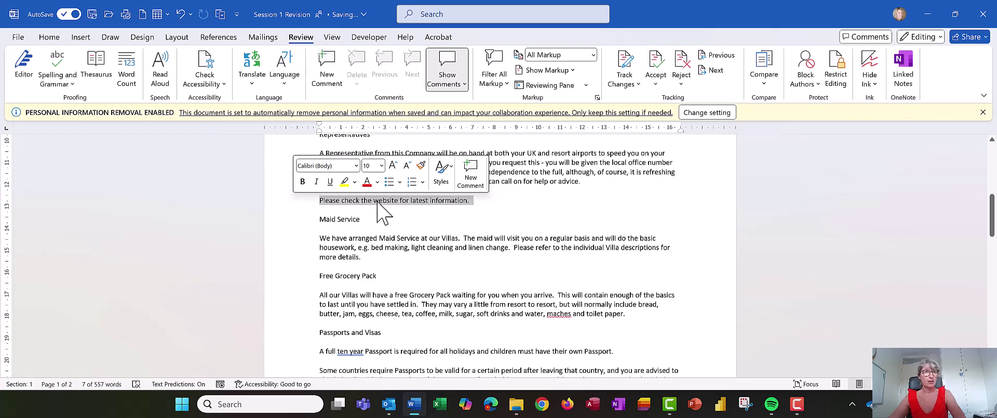
{"action": "scroll", "coordinate": [445, 252], "scroll_direction": "down", "scroll_amount": 4}
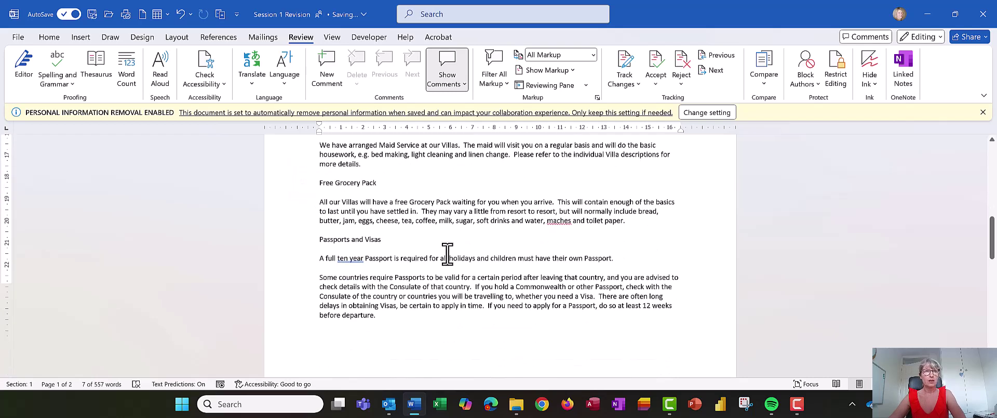
{"action": "scroll", "coordinate": [446, 253], "scroll_direction": "up", "scroll_amount": 6}
{"action": "left_click", "coordinate": [435, 235]}
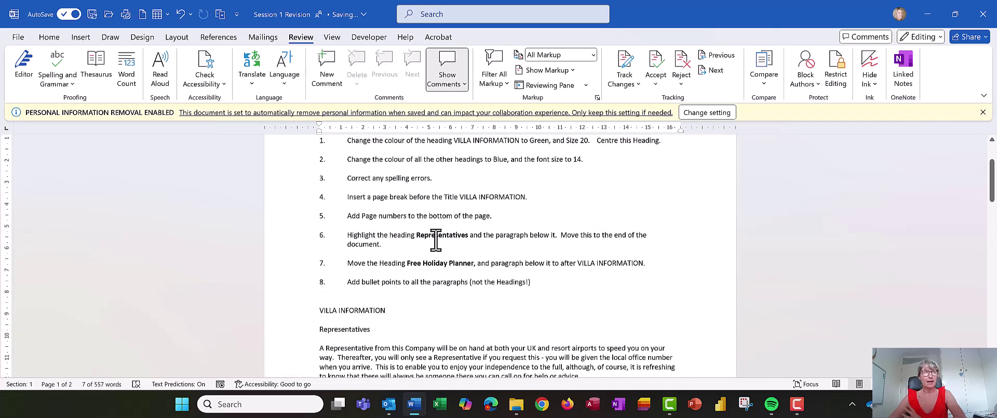
- View the document's information page and its issue-checking options, and return to the document
{"action": "left_click", "coordinate": [13, 37]}
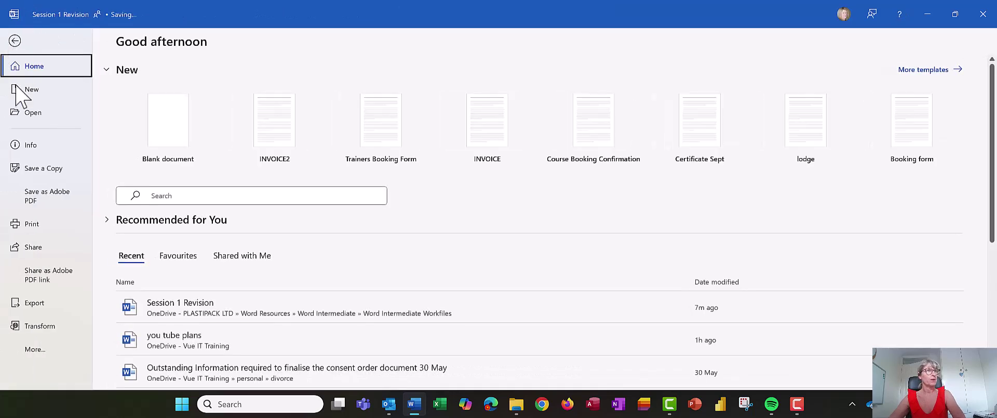
{"action": "left_click", "coordinate": [38, 145]}
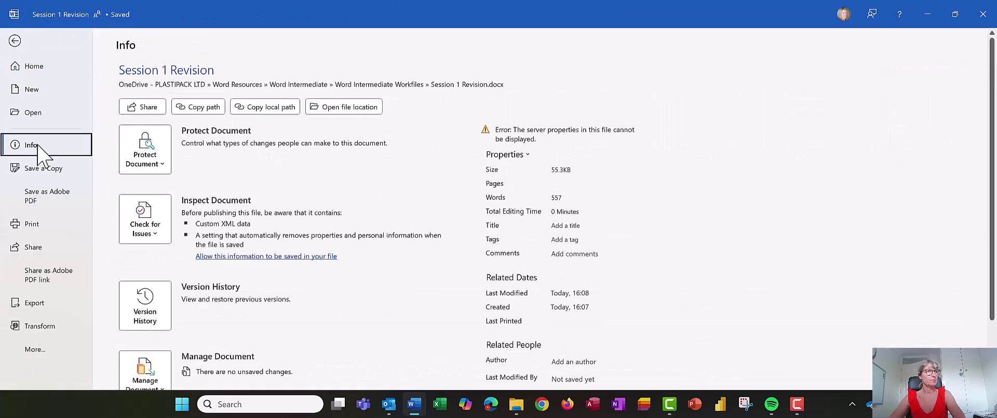
{"action": "left_click", "coordinate": [150, 227]}
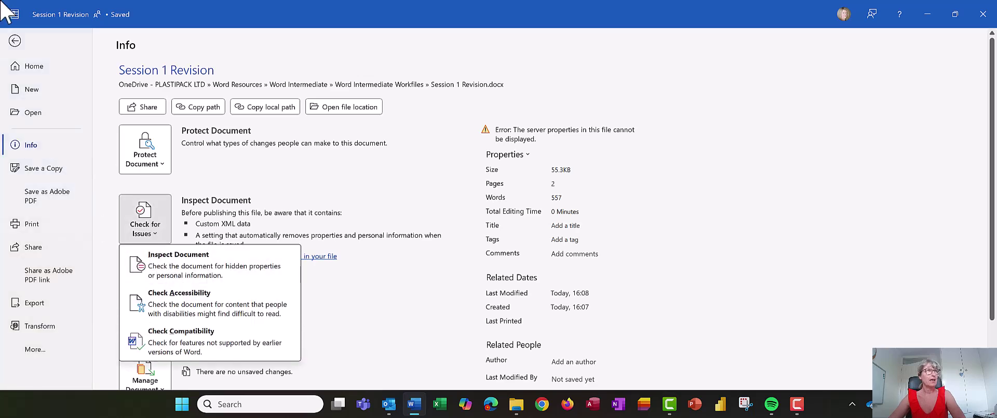
{"action": "left_click", "coordinate": [15, 41]}
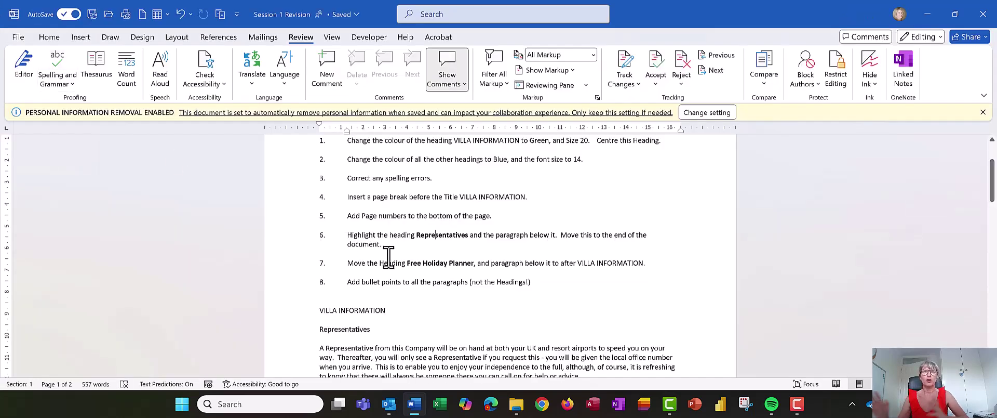